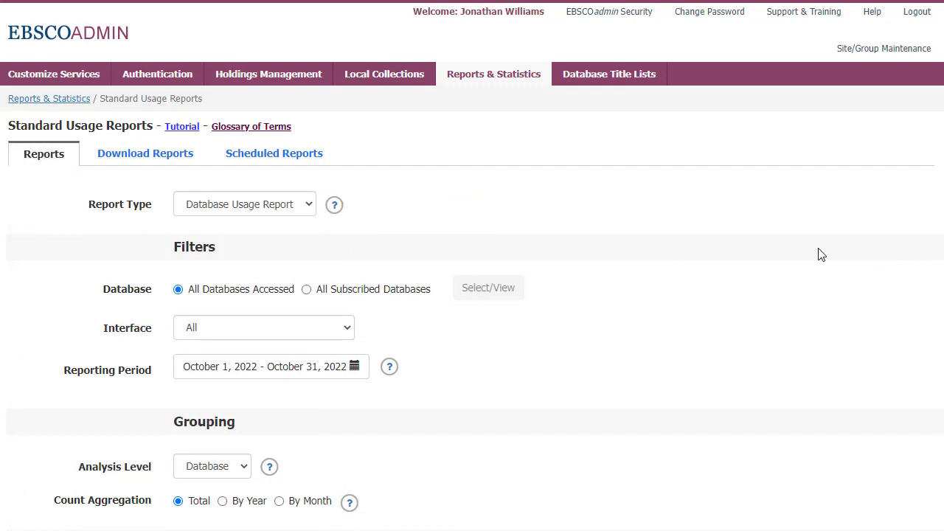
Step: Check the standard report types, keep Download delivery, and create the October 2022 Database Usage Report
click(309, 206)
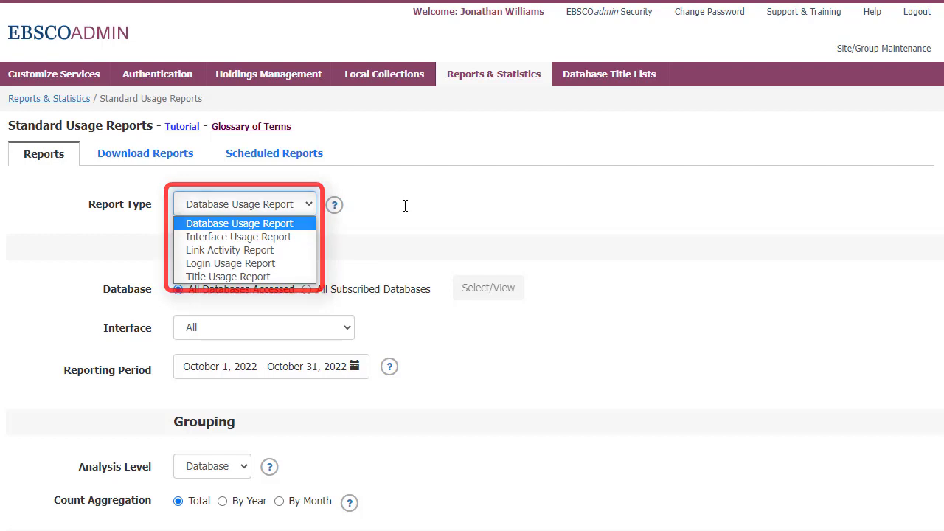
scroll(405, 206, down, 4)
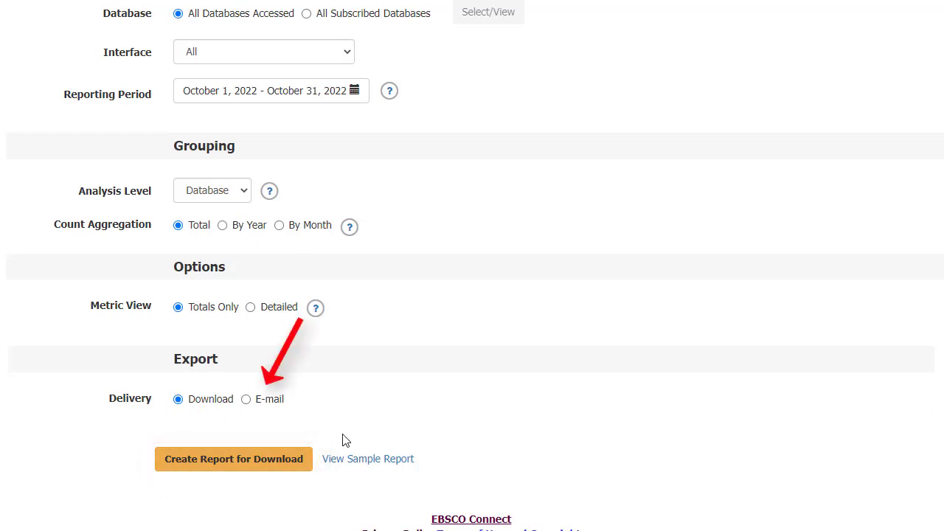
click(220, 466)
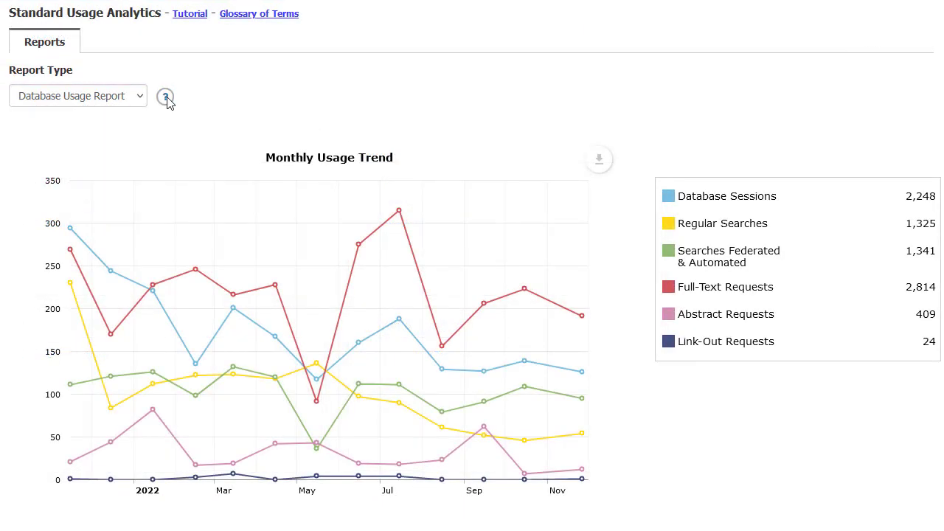
Step: Check the analytics report types unchanged, then hide the Database Sessions line from the monthly trend chart
click(140, 98)
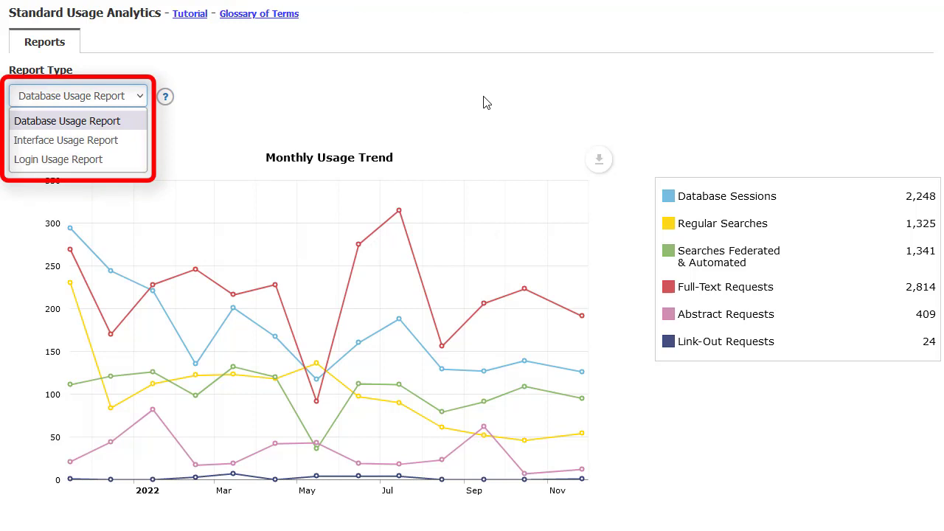
click(309, 74)
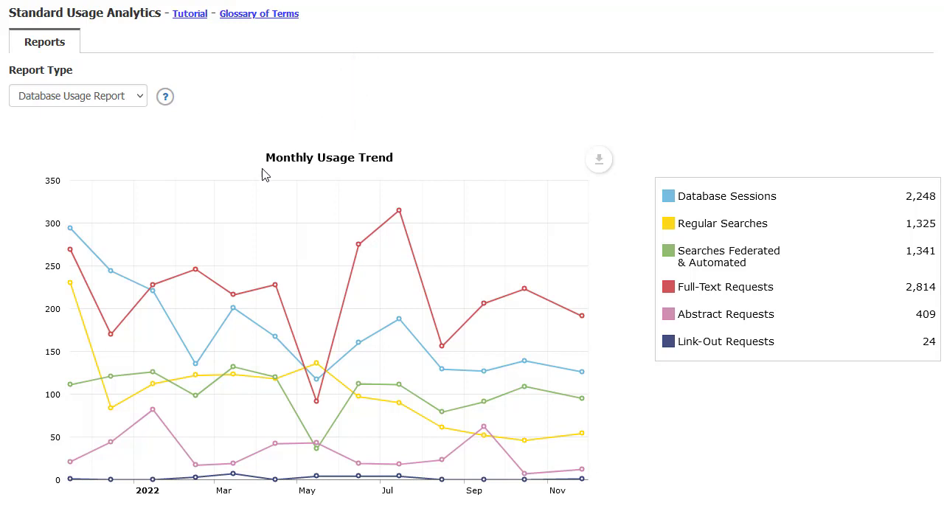
mouse_move(726, 196)
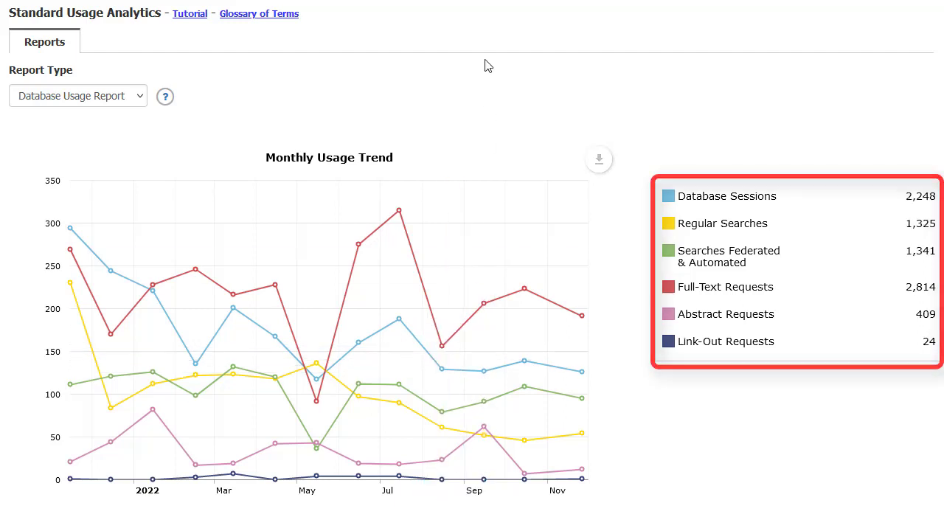
click(719, 199)
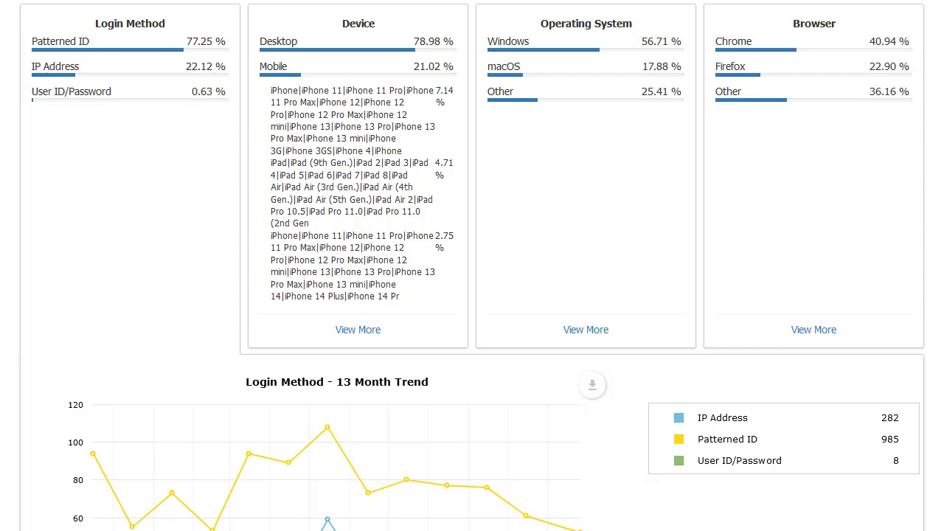
Step: Open View More for Operating System and scroll to its 13-month trend with per-system counts
click(586, 330)
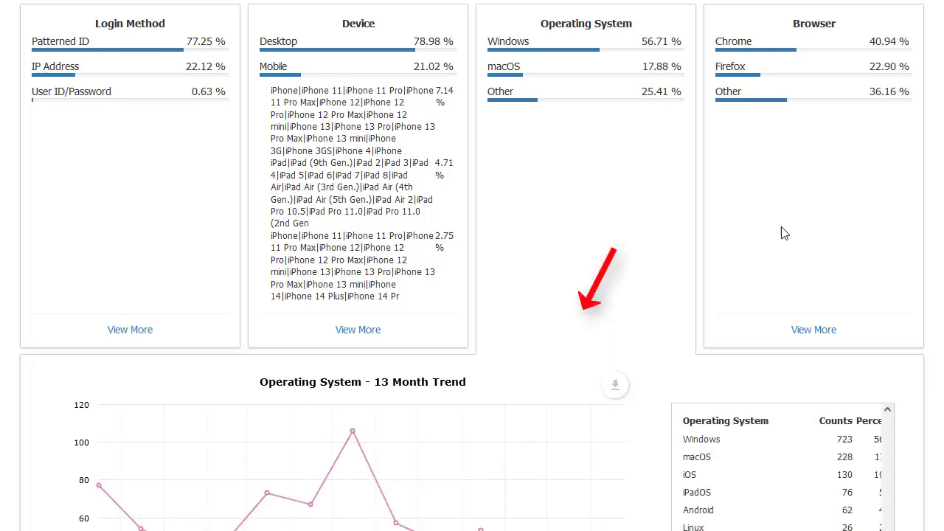
scroll(472, 295, down, 3)
scroll(472, 295, down, 2)
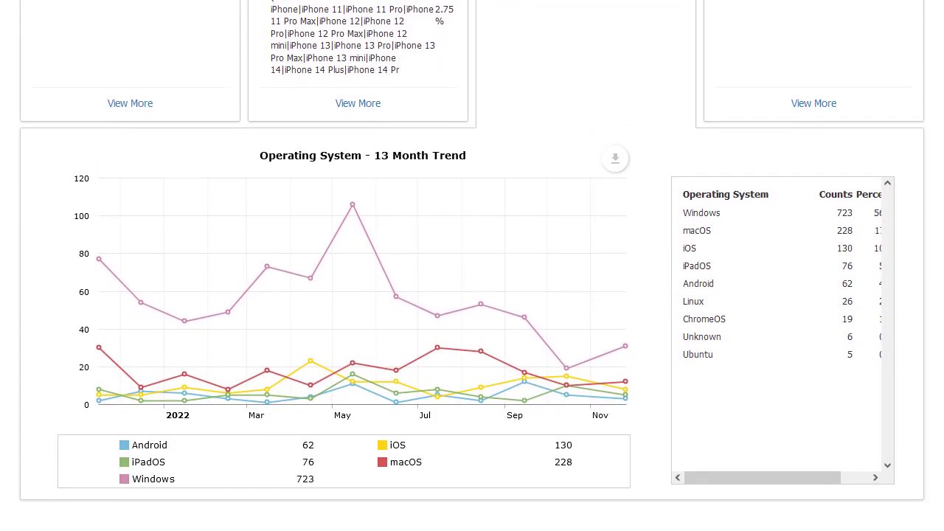